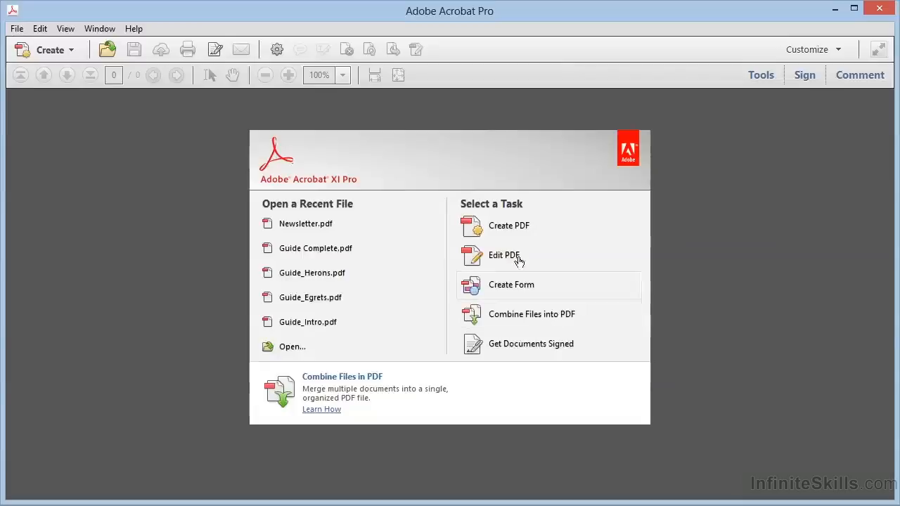
# Step: Start combining files into a single PDF and enable page numbers in Thumbnail View in the combine options
pyautogui.click(15, 31)
pyautogui.moveTo(15, 65)
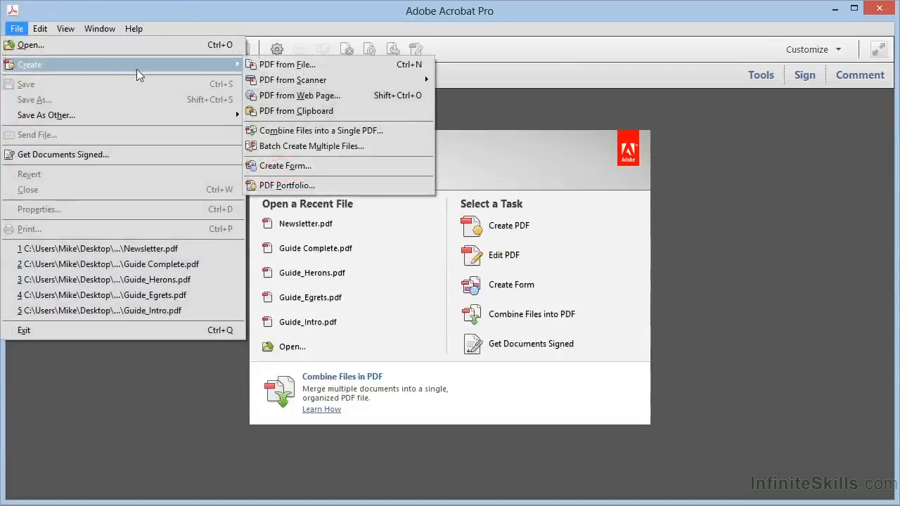
pyautogui.click(298, 132)
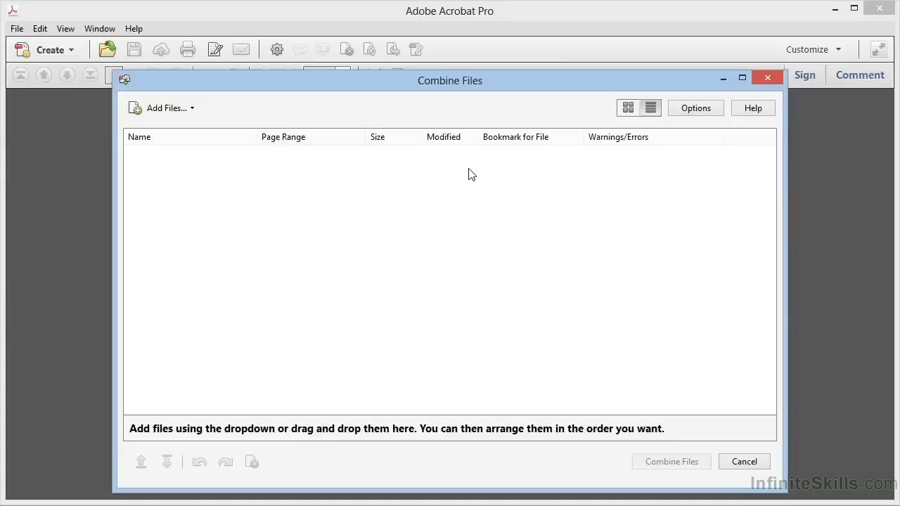
pyautogui.click(687, 110)
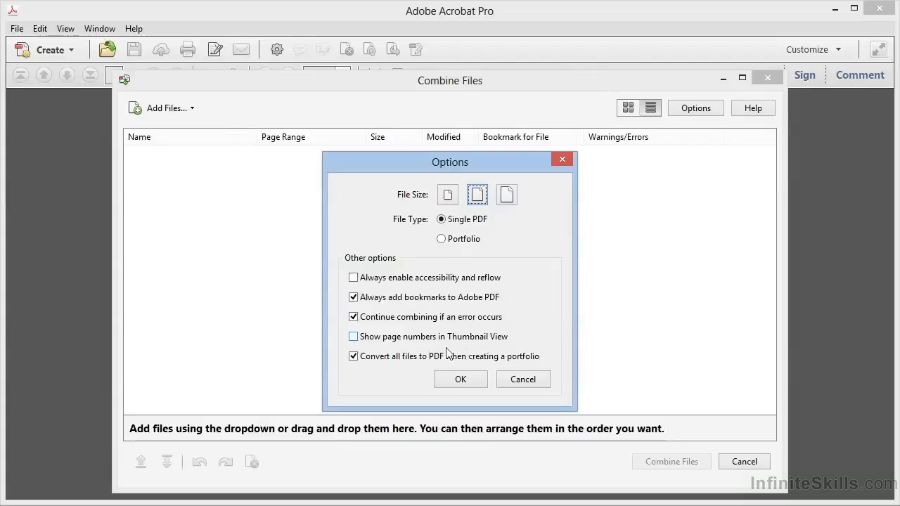
pyautogui.click(354, 338)
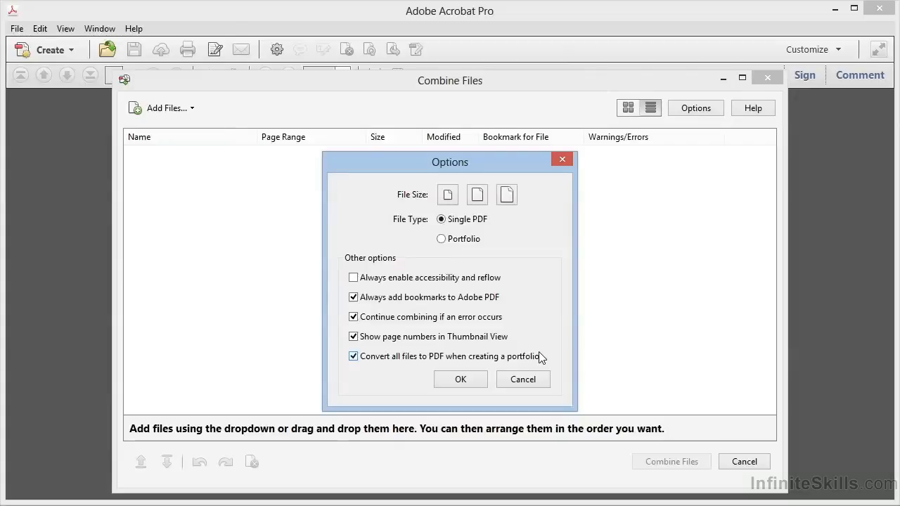
pyautogui.click(458, 380)
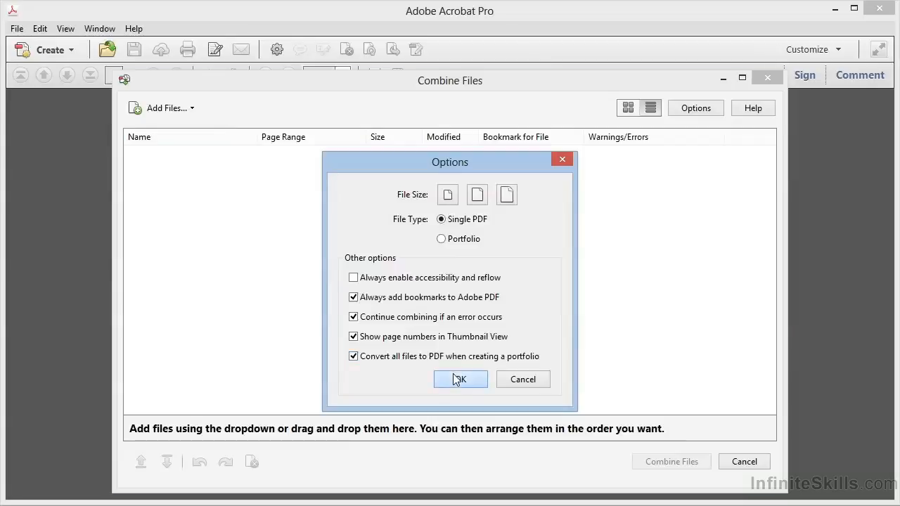
# Step: Add Guide_Egrets.pdf, Guide_Herons.pdf, Guide_Intro.pdf and Newsletter.pdf from the Chapter 5 folder to the files being combined
pyautogui.click(177, 115)
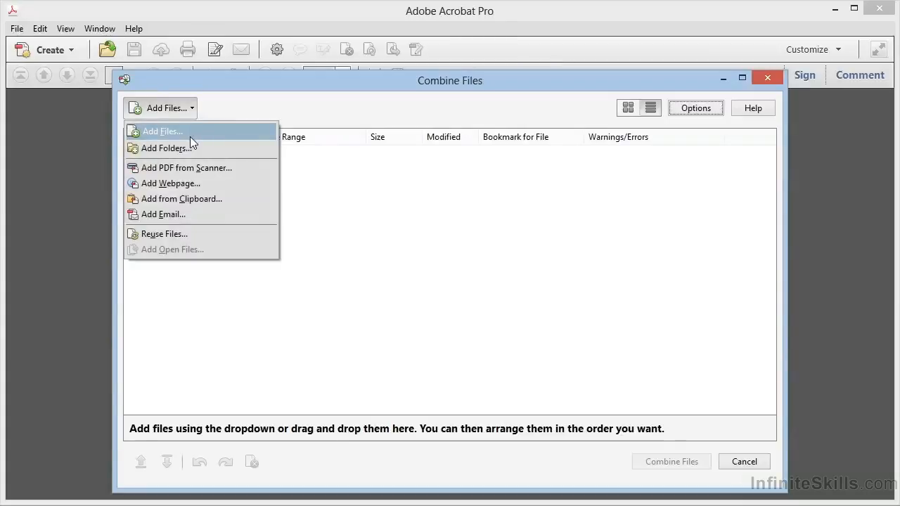
pyautogui.click(190, 136)
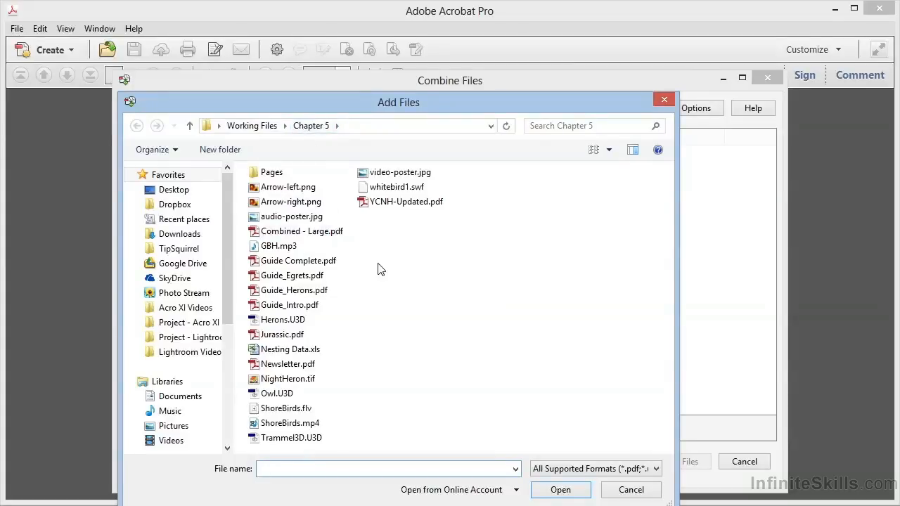
pyautogui.click(314, 279)
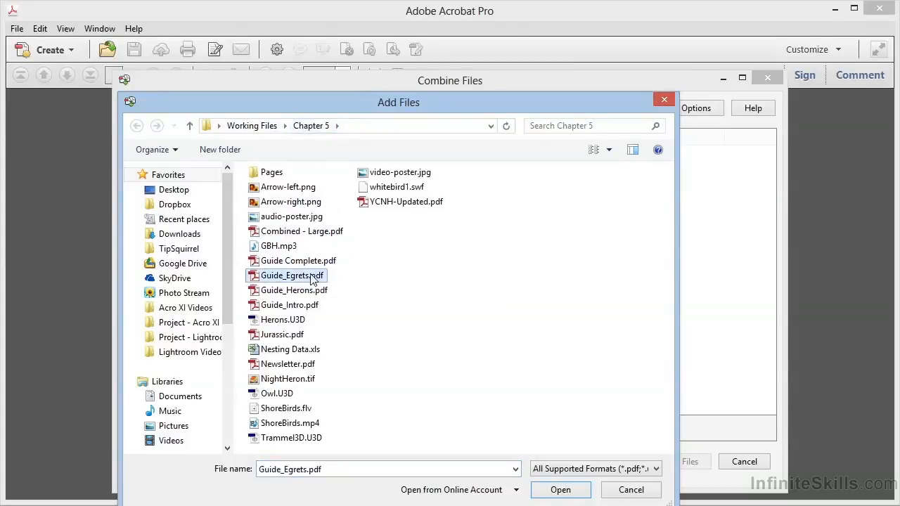
pyautogui.keyDown('ctrl'); pyautogui.click(307, 290); pyautogui.keyUp('ctrl')
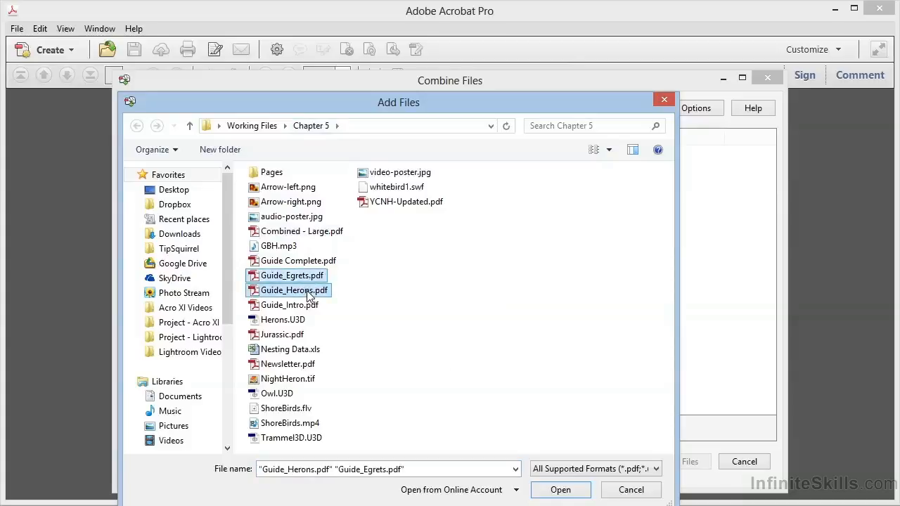
pyautogui.keyDown('ctrl'); pyautogui.click(304, 306); pyautogui.keyUp('ctrl')
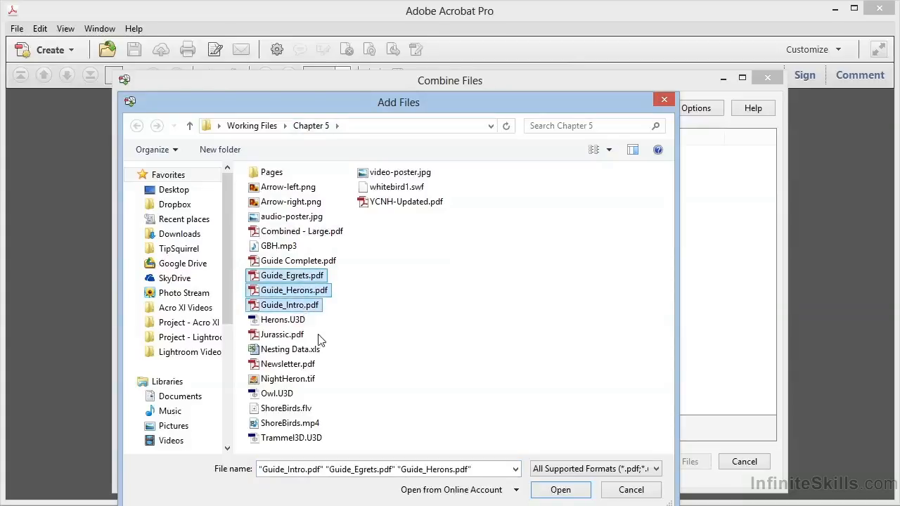
pyautogui.keyDown('ctrl'); pyautogui.click(314, 366); pyautogui.keyUp('ctrl')
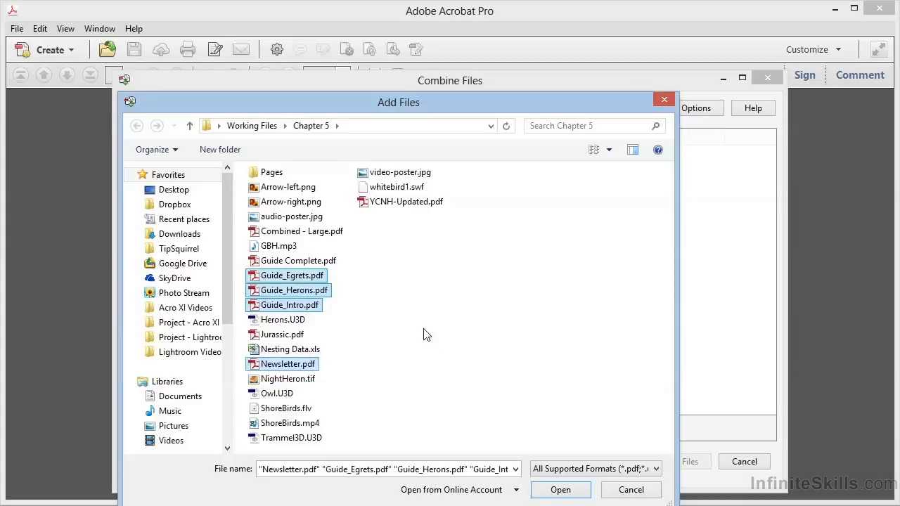
pyautogui.click(560, 490)
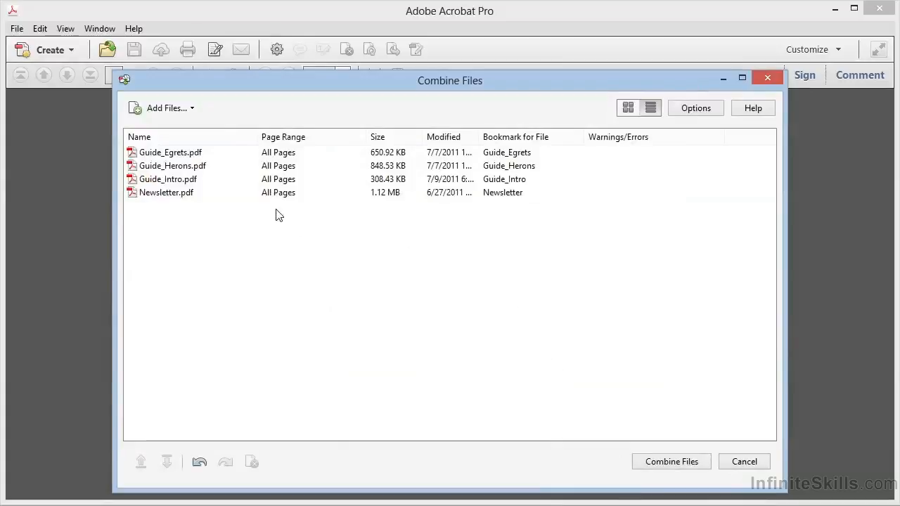
# Step: Move Guide_Intro.pdf to the beginning of the list of files to combine
pyautogui.click(180, 184)
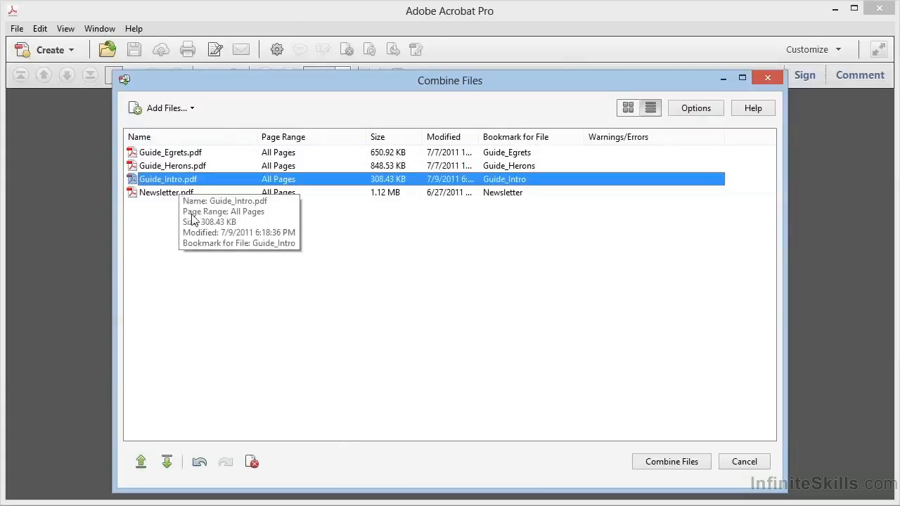
pyautogui.click(141, 462)
pyautogui.click(141, 462)
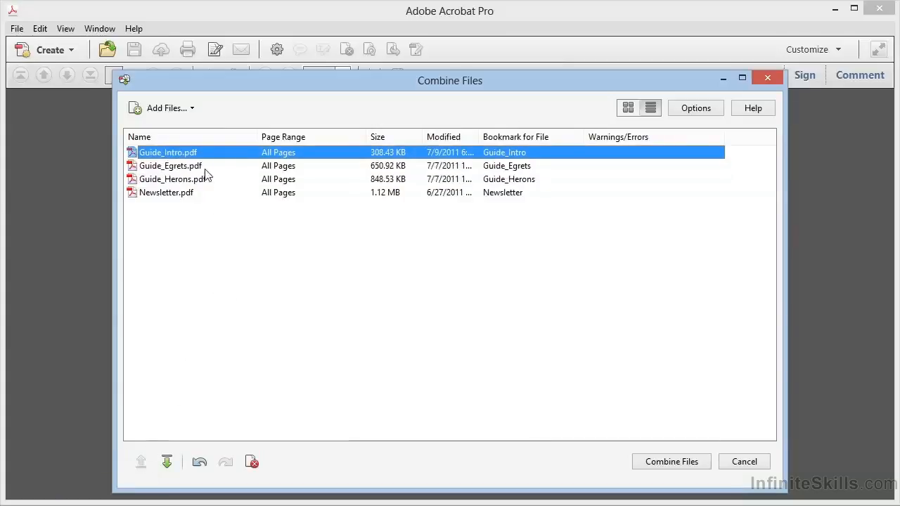
# Step: Show the files as thumbnails, expand Newsletter.pdf into its pages and remove its page 4
pyautogui.click(182, 199)
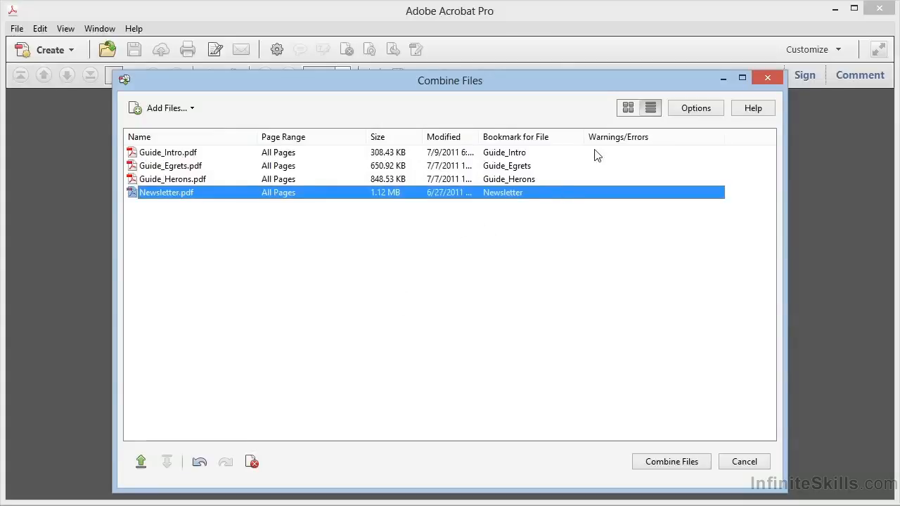
pyautogui.click(629, 111)
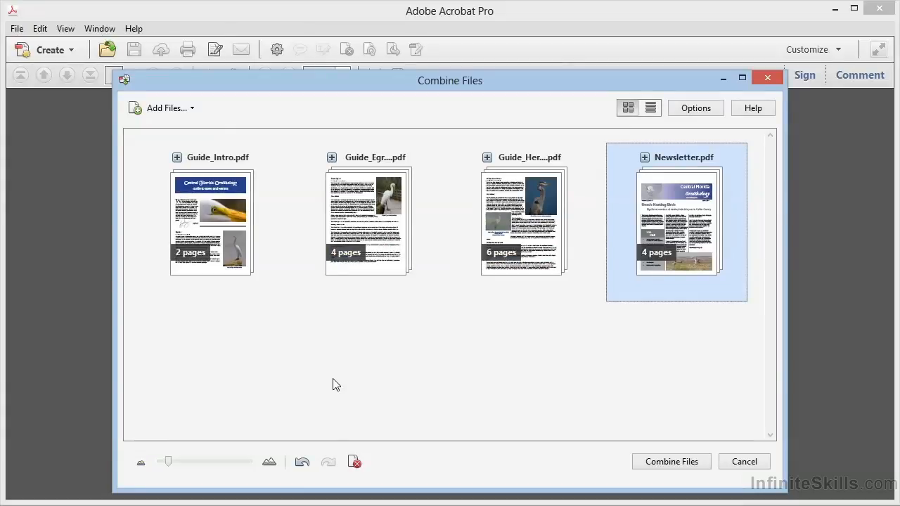
pyautogui.click(644, 159)
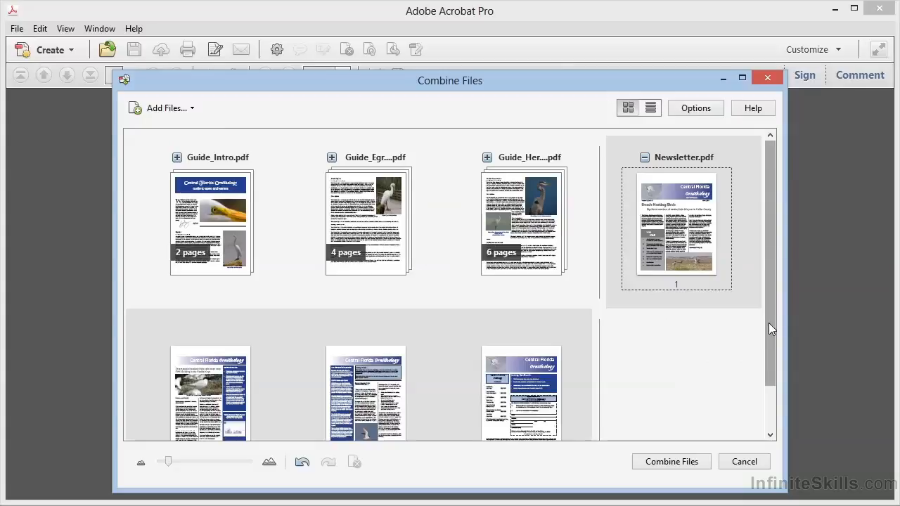
pyautogui.moveTo(769, 325); pyautogui.dragTo(769, 365)
pyautogui.click(527, 360)
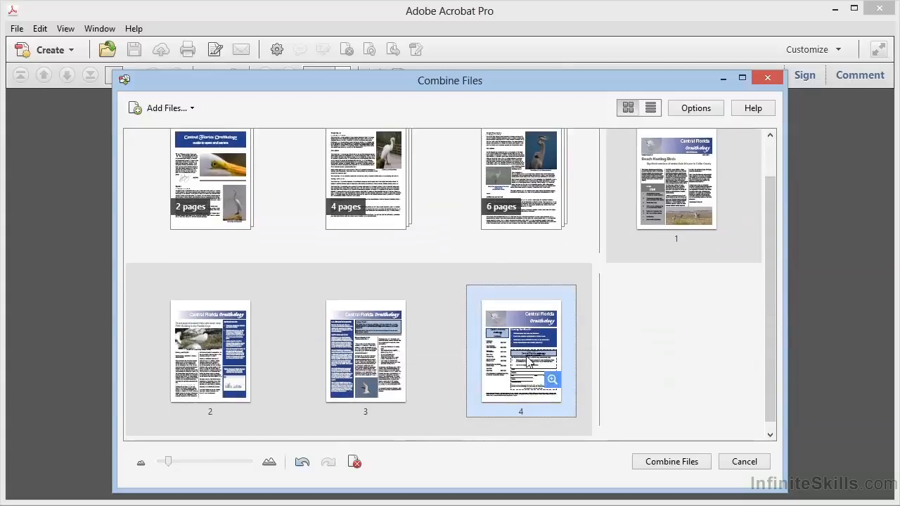
pyautogui.click(353, 463)
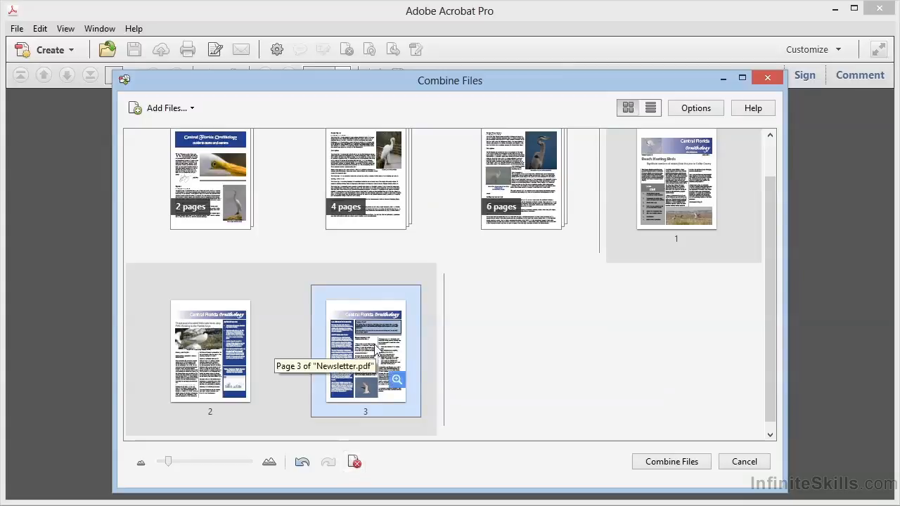
# Step: Move newsletter page 3 between the egrets and herons guides, then remove it along with the remaining newsletter pages 1 and 2
pyautogui.moveTo(378, 349); pyautogui.dragTo(448, 171)
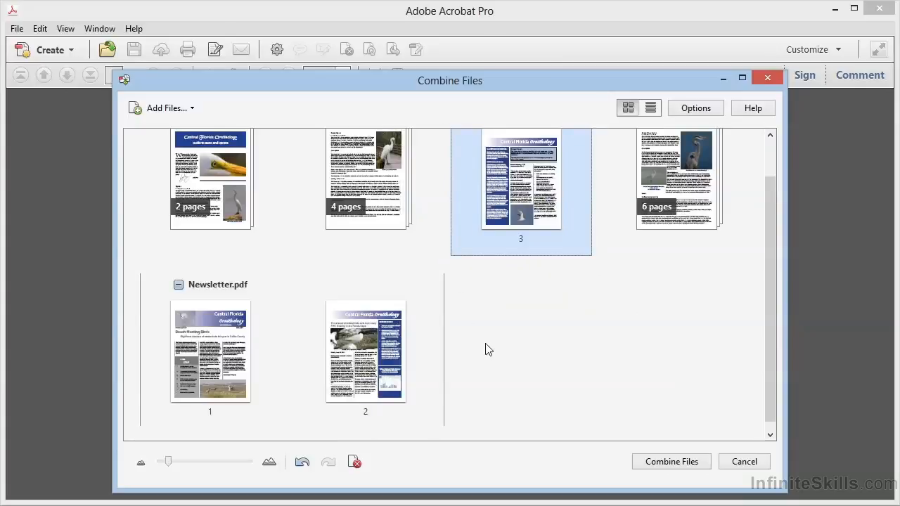
pyautogui.click(354, 465)
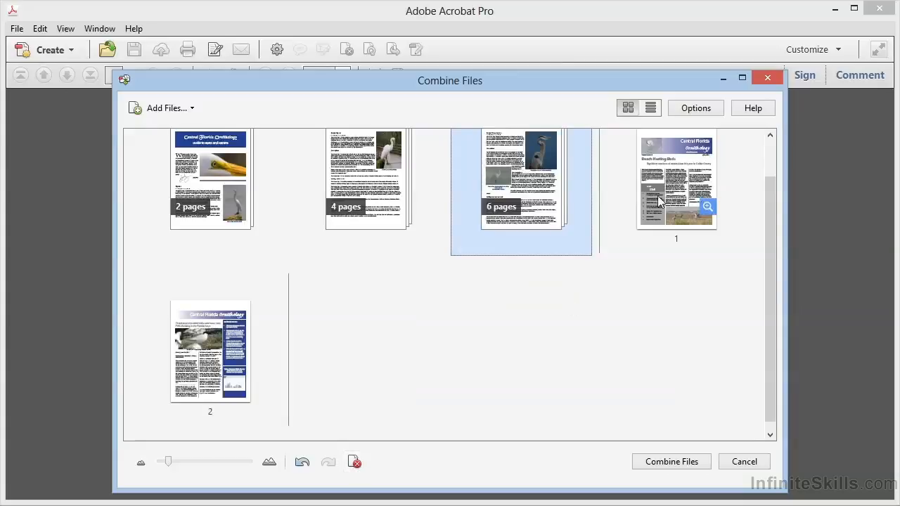
pyautogui.click(743, 197)
pyautogui.click(770, 166)
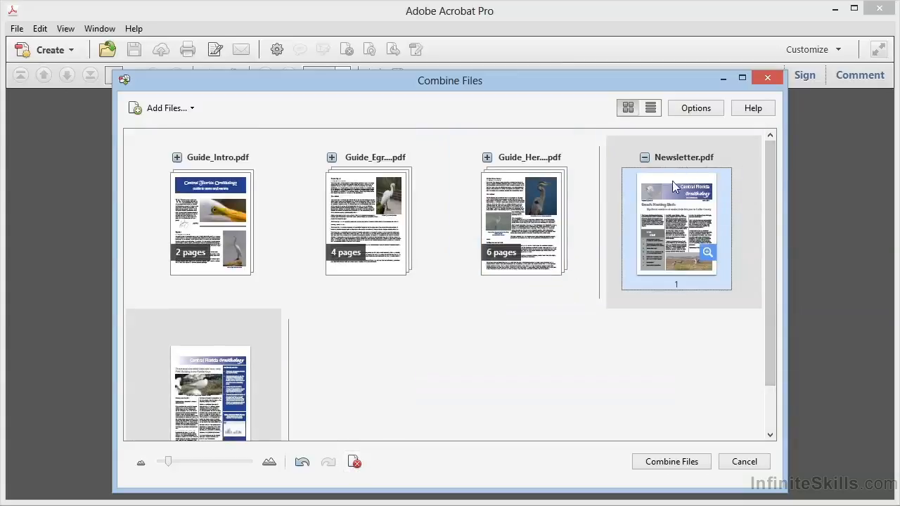
pyautogui.click(353, 462)
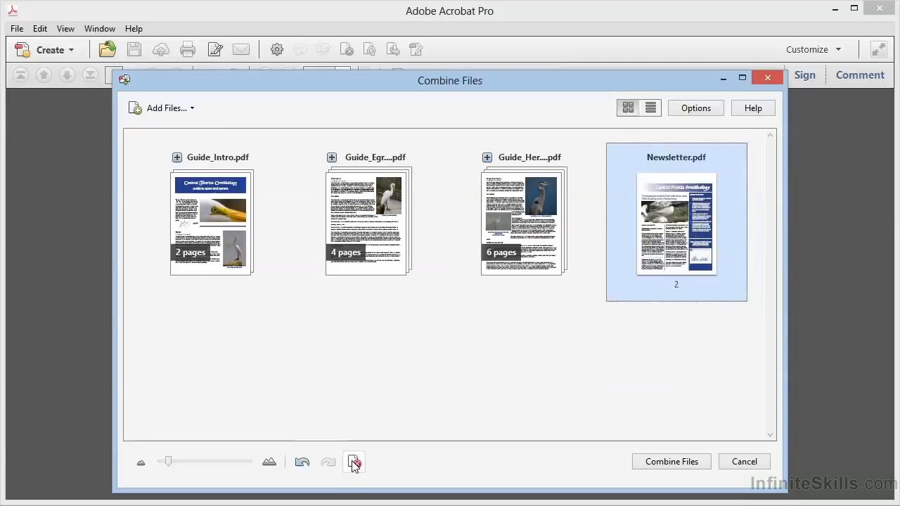
pyautogui.click(354, 462)
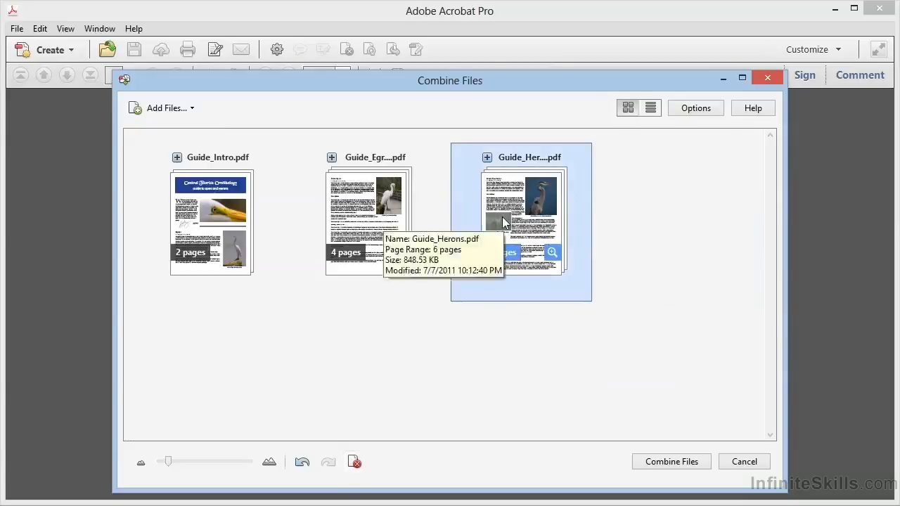
# Step: Move Guide_Herons.pdf ahead of Guide_Egrets.pdf, then return the egrets guide to second place
pyautogui.moveTo(528, 201)
pyautogui.moveTo(526, 200); pyautogui.dragTo(334, 202)
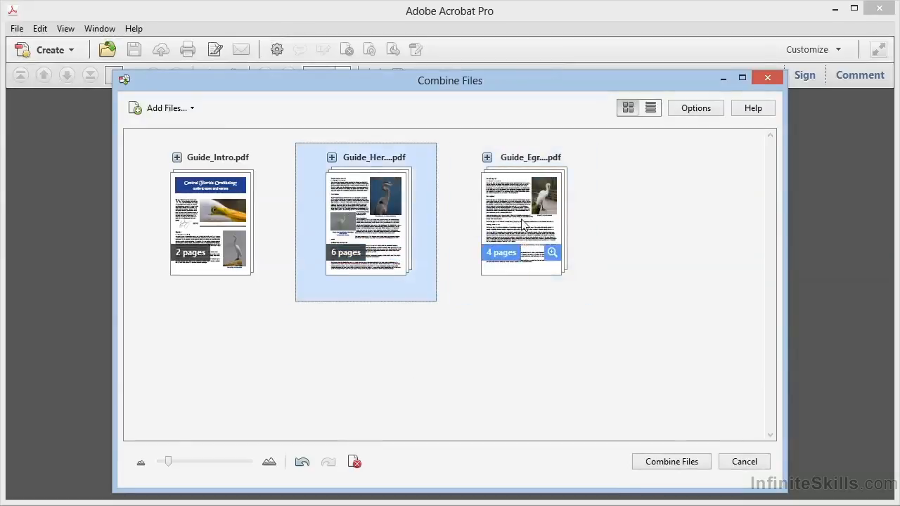
pyautogui.moveTo(521, 226); pyautogui.dragTo(327, 215)
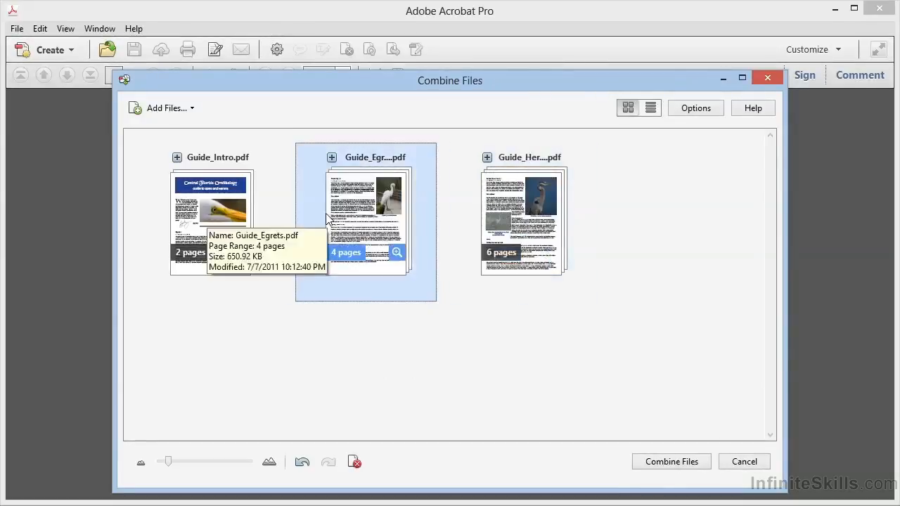
# Step: Preview Guide_Egrets.pdf, Guide_Herons.pdf and Guide_Intro.pdf enlarged one after another, then close the preview
pyautogui.click(396, 253)
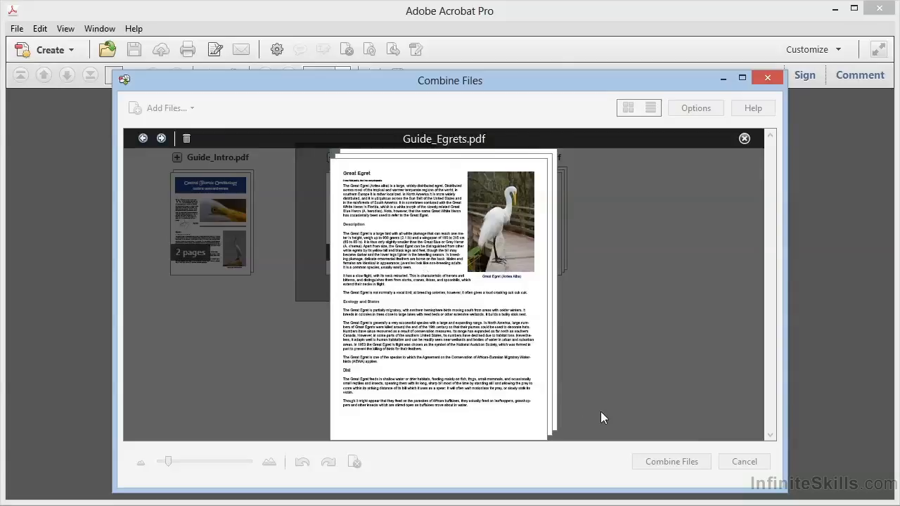
pyautogui.click(161, 140)
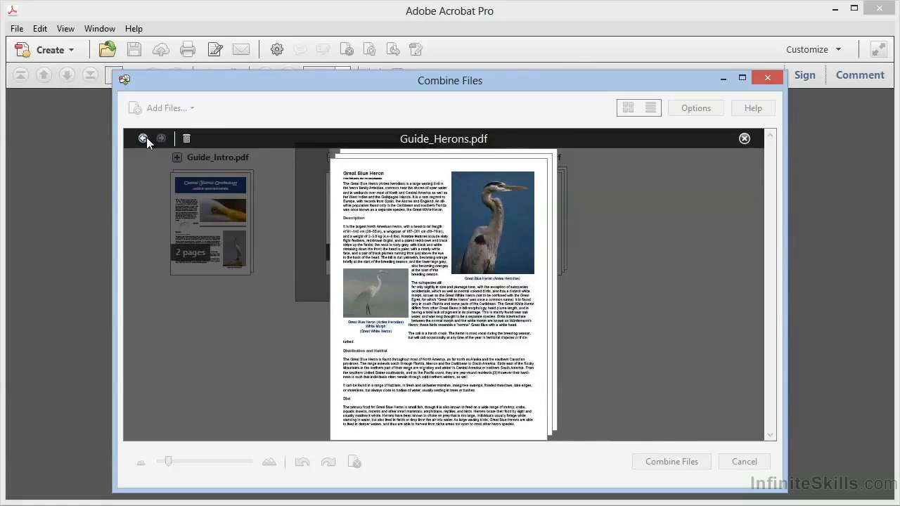
pyautogui.click(144, 138)
pyautogui.click(145, 138)
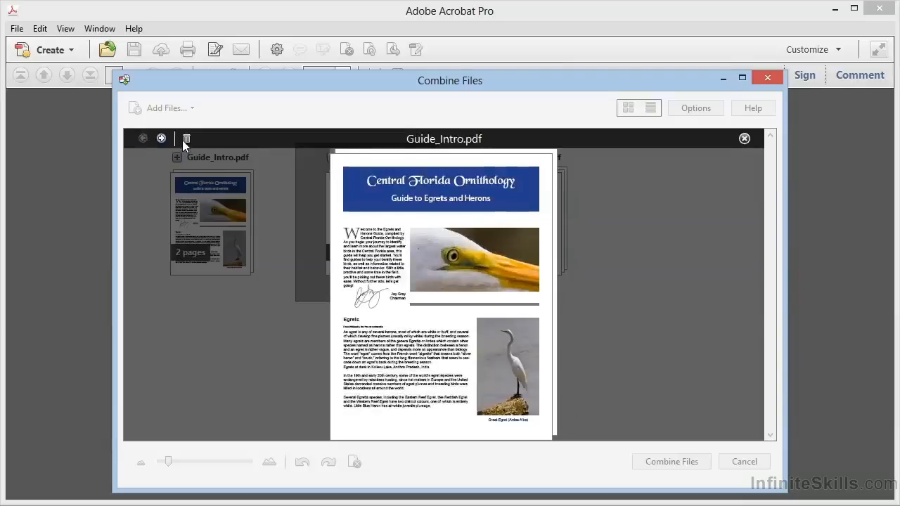
pyautogui.click(744, 139)
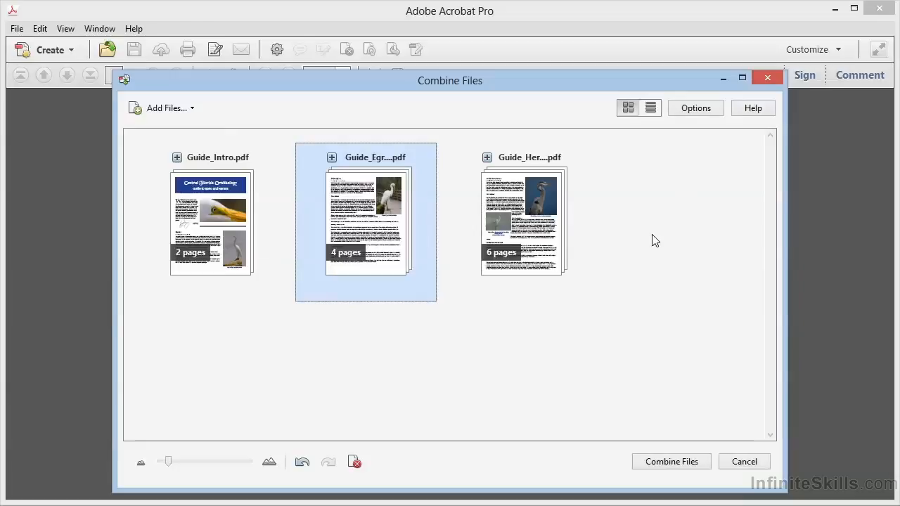
# Step: Combine the three guide files into one PDF and page through the resulting document to page 7
pyautogui.click(669, 464)
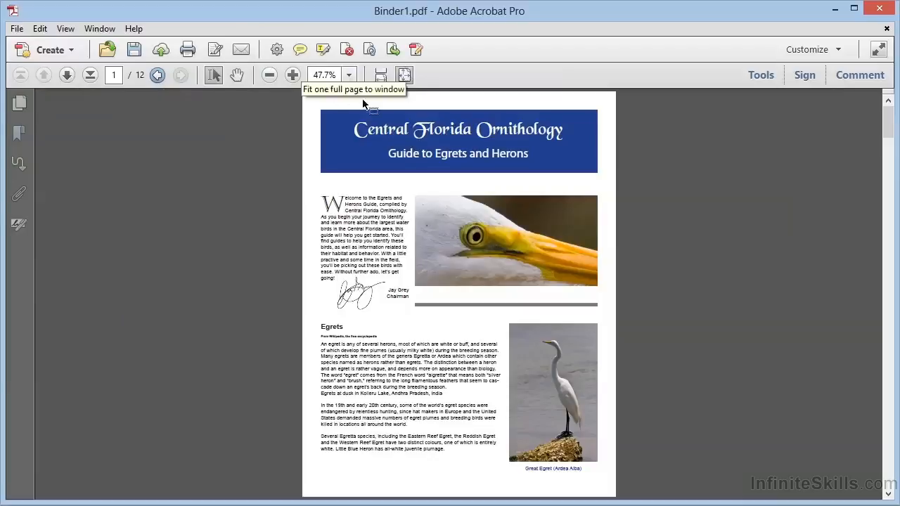
pyautogui.click(66, 75)
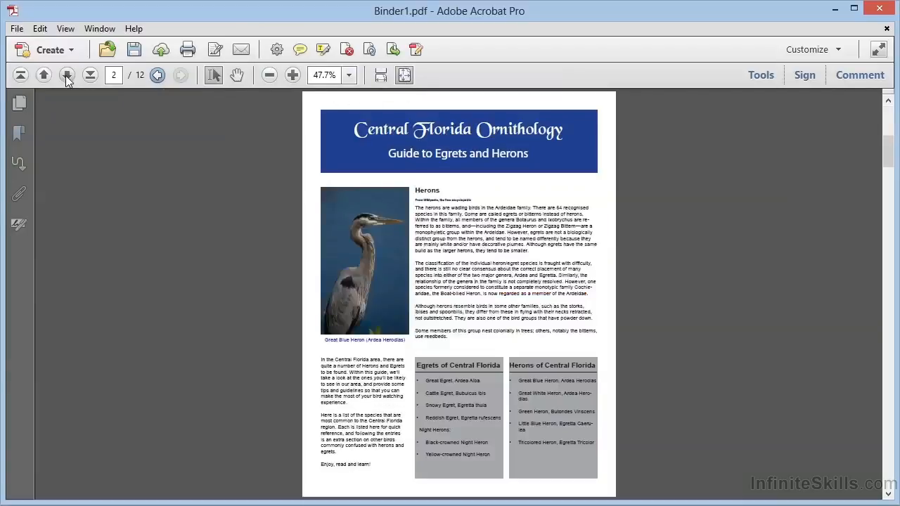
pyautogui.click(67, 76)
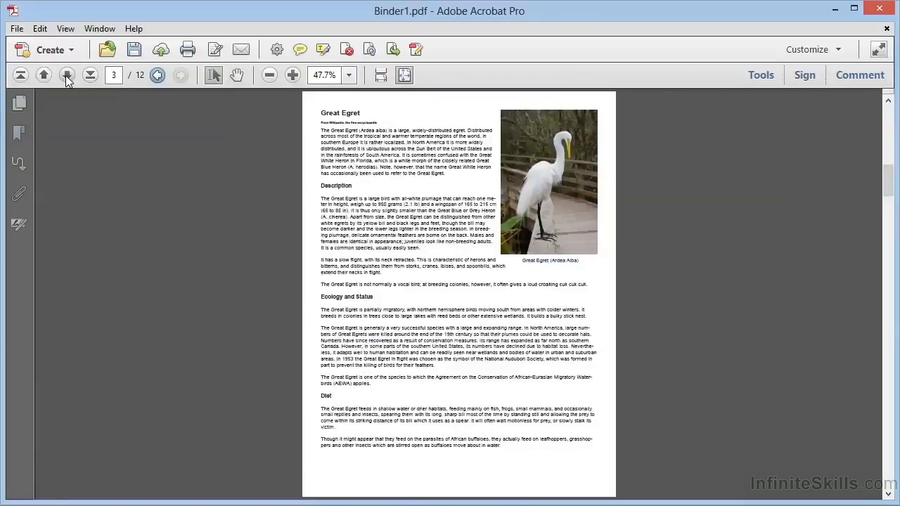
pyautogui.click(67, 75)
pyautogui.click(67, 75)
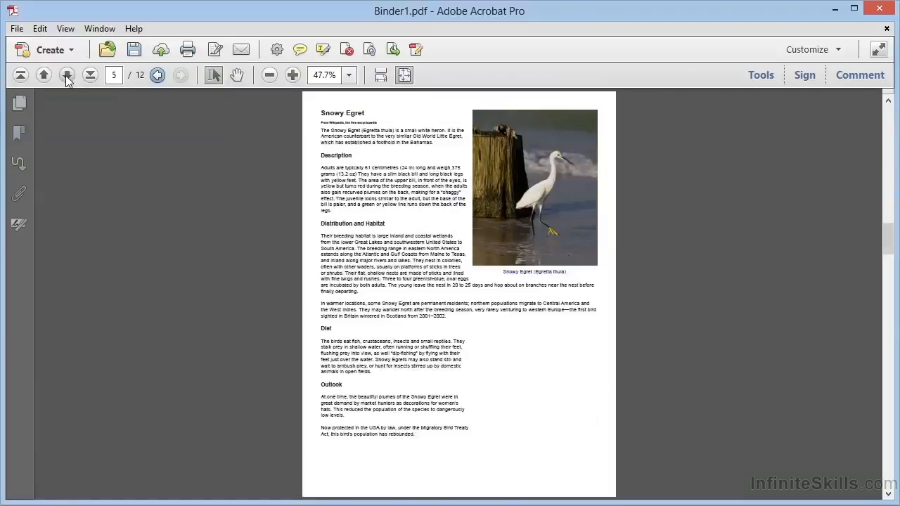
pyautogui.click(67, 75)
pyautogui.click(67, 75)
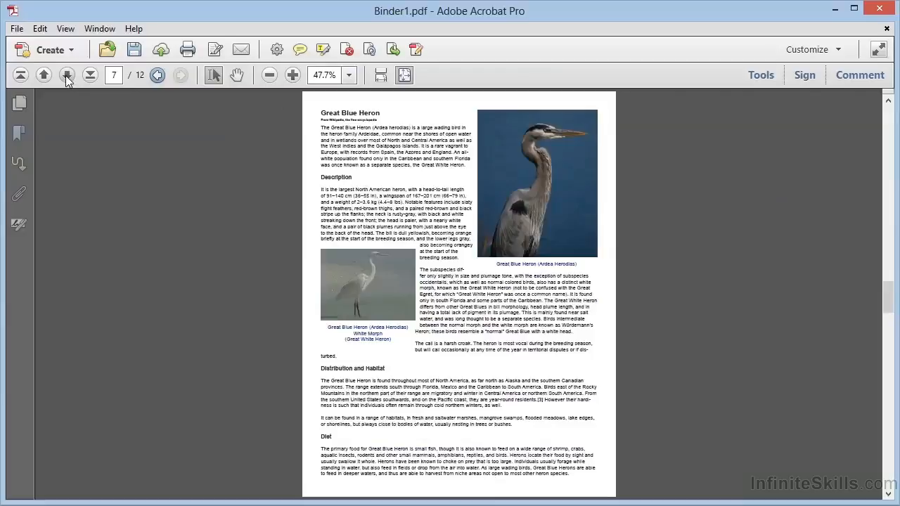
# Step: Page forward through the combined PDF to page 10 and show the document's bookmarks
pyautogui.click(67, 75)
pyautogui.click(67, 75)
pyautogui.click(66, 75)
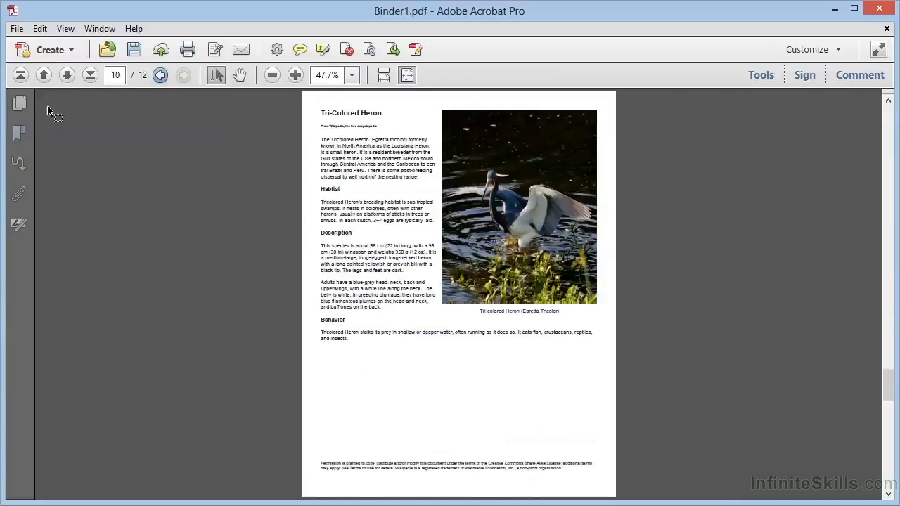
pyautogui.click(21, 133)
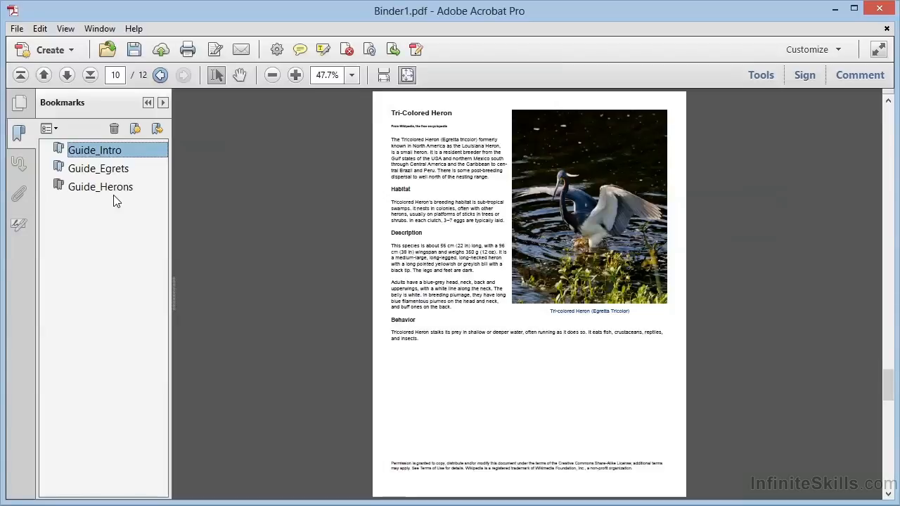
# Step: Close the combined PDF without saving it and start a new, empty file combination
pyautogui.click(886, 31)
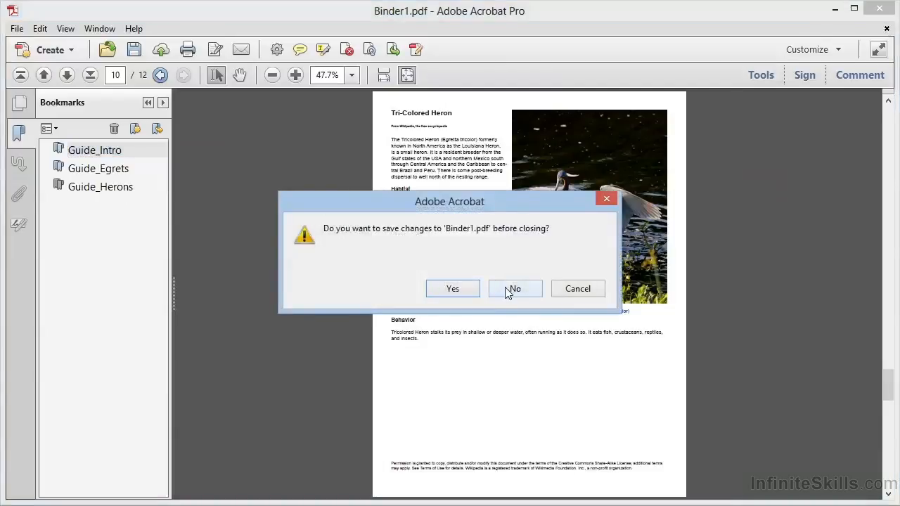
pyautogui.click(507, 289)
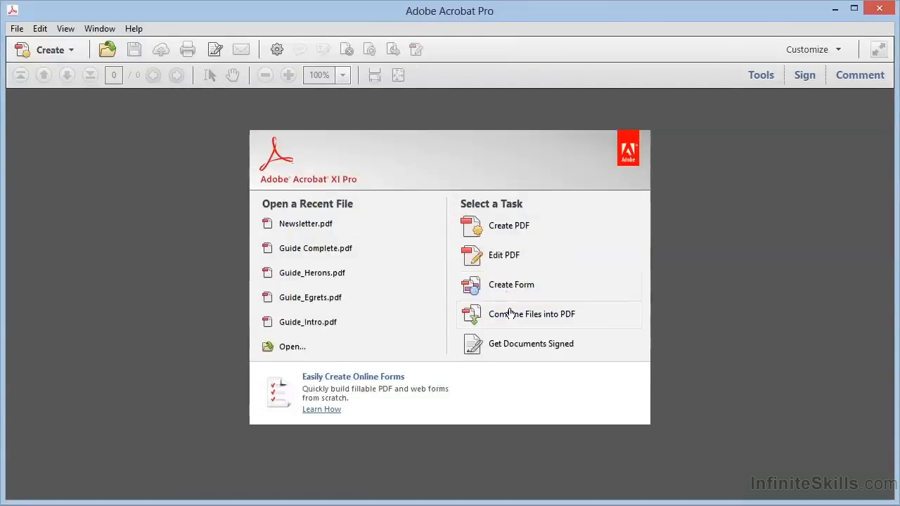
pyautogui.click(511, 319)
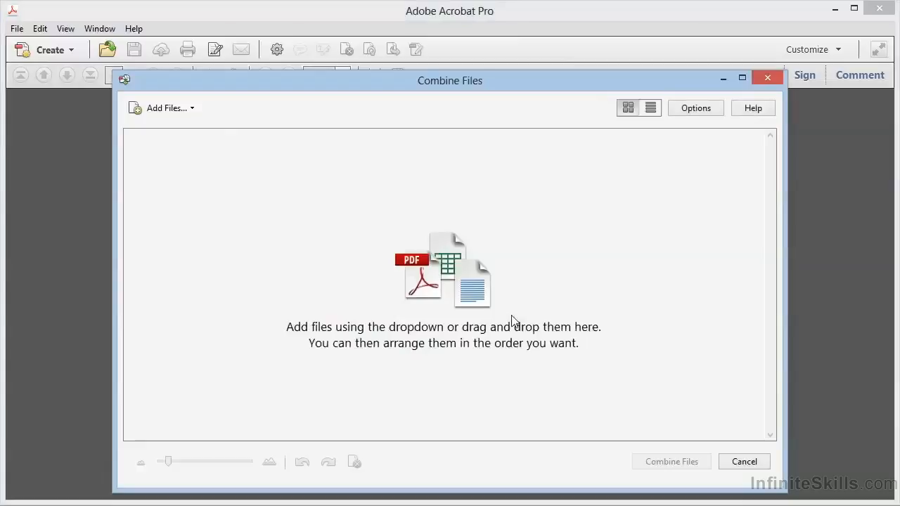
# Step: Add all files from the Pages folder under Working Files, Chapter 5 to the combination
pyautogui.click(181, 113)
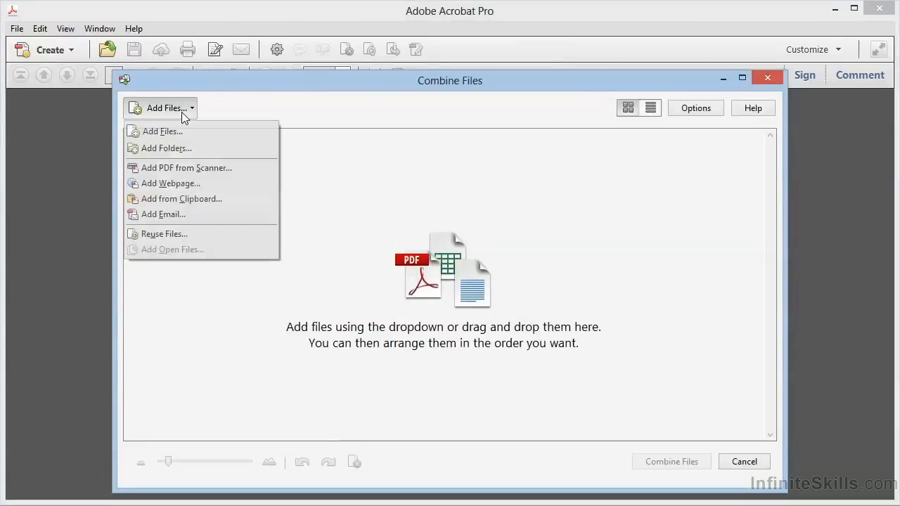
pyautogui.click(186, 149)
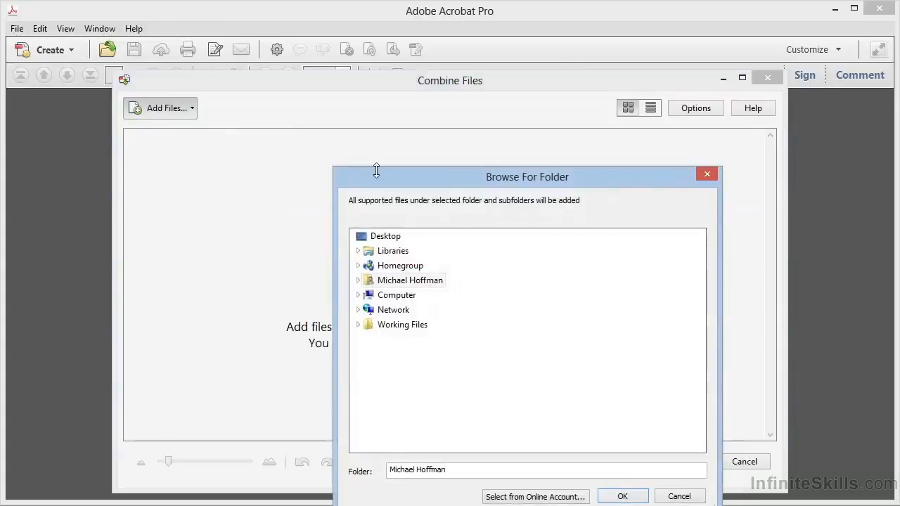
pyautogui.moveTo(383, 183); pyautogui.dragTo(347, 92)
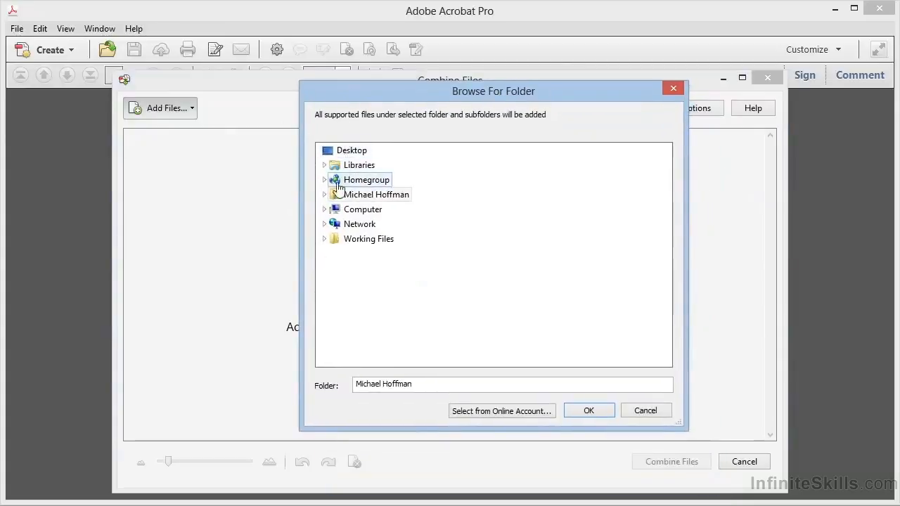
pyautogui.click(324, 239)
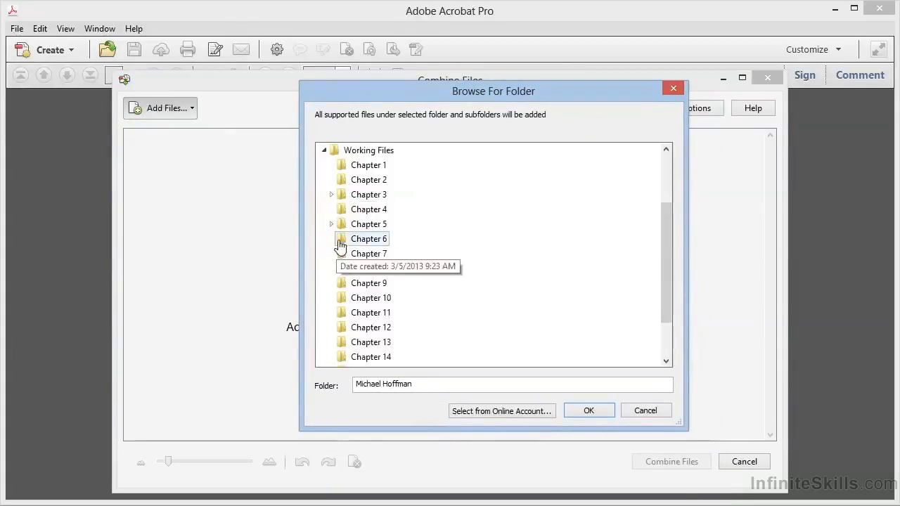
pyautogui.click(331, 224)
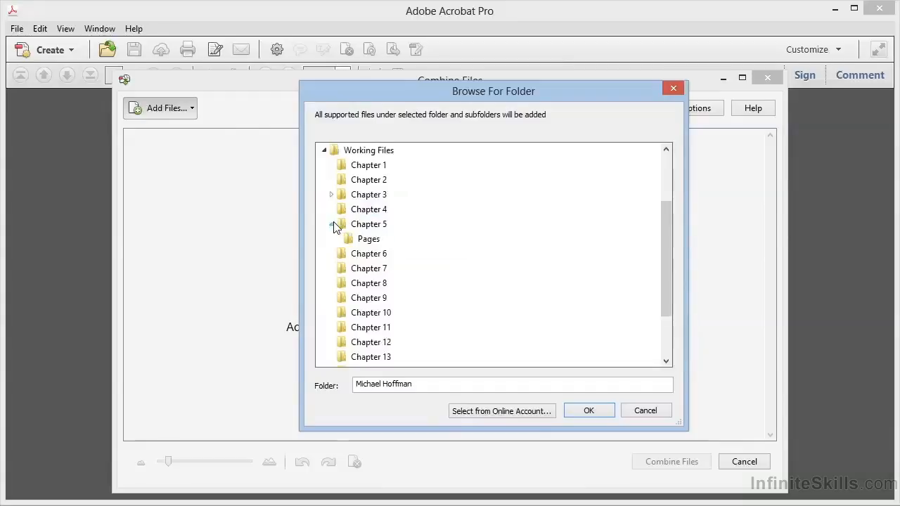
pyautogui.click(369, 247)
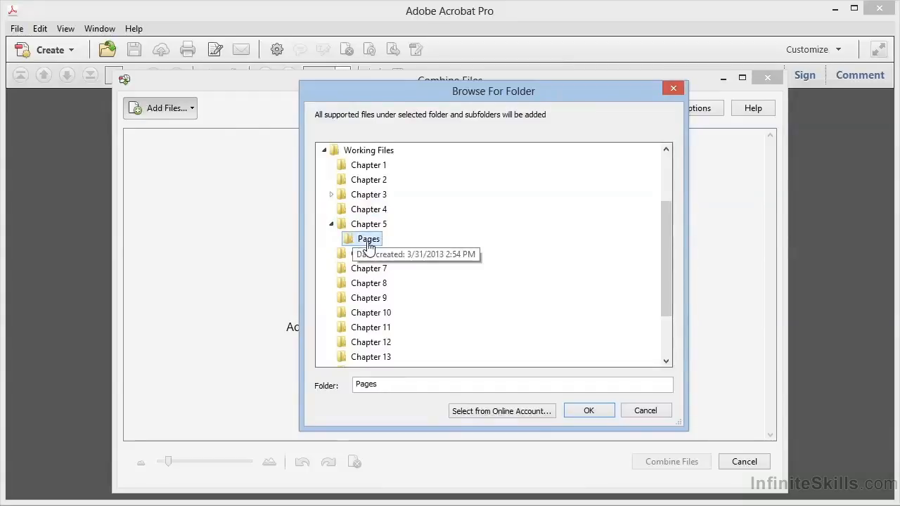
pyautogui.click(584, 413)
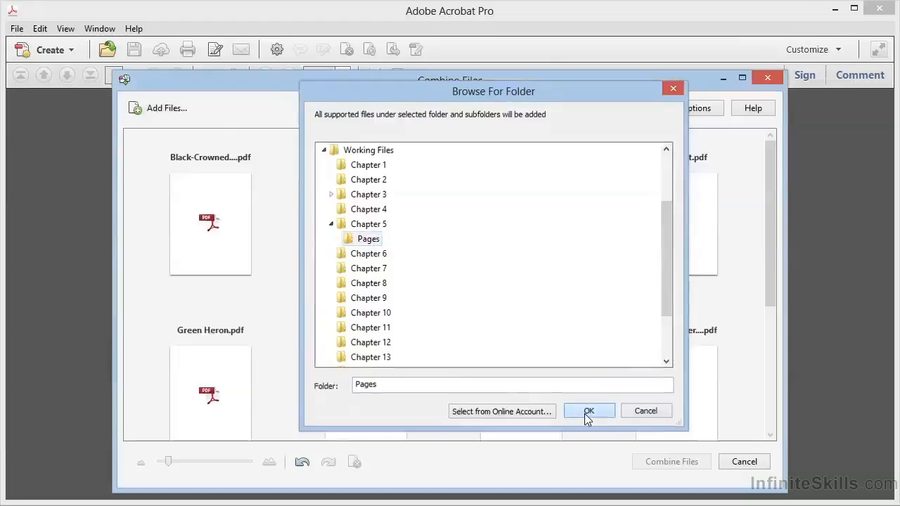
pyautogui.moveTo(570, 346)
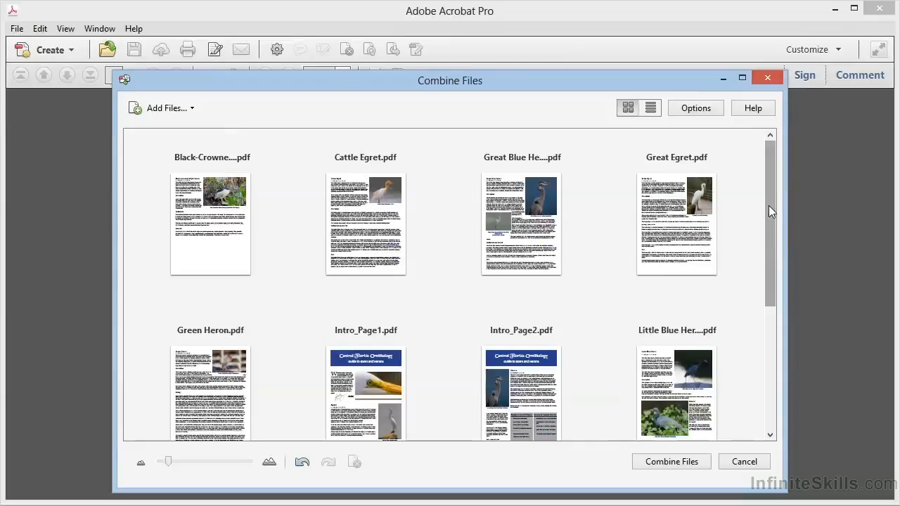
# Step: Shrink the file thumbnails to fit five per row and look over the added pages
pyautogui.moveTo(661, 232); pyautogui.dragTo(711, 220)
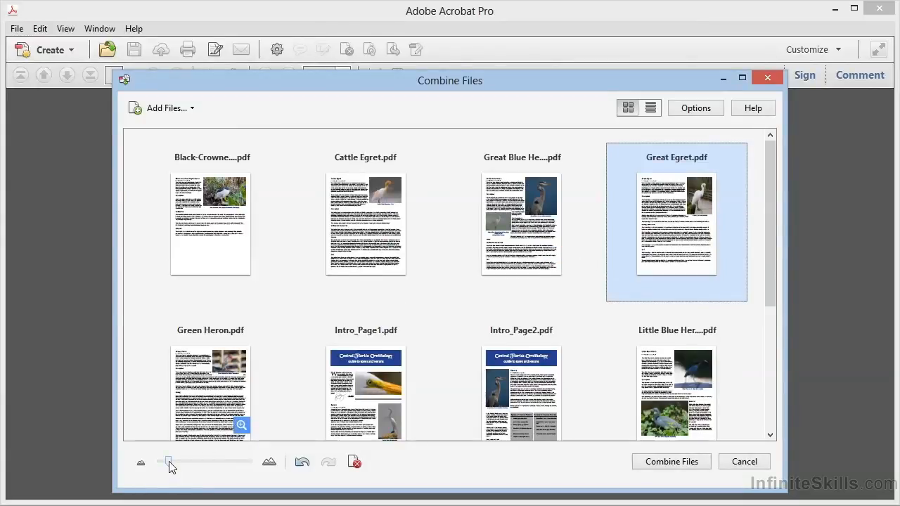
pyautogui.moveTo(168, 462); pyautogui.dragTo(165, 461)
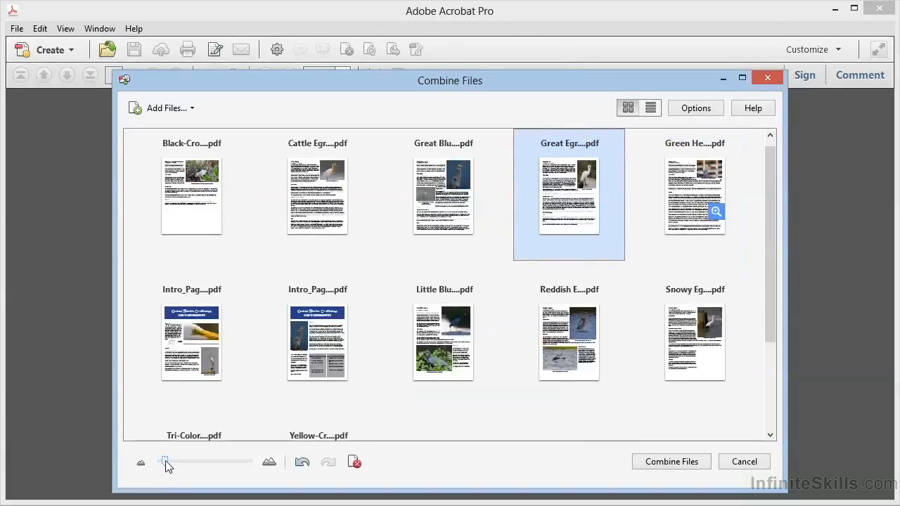
pyautogui.scroll(-1, 427, 314)
pyautogui.scroll(1, 428, 313)
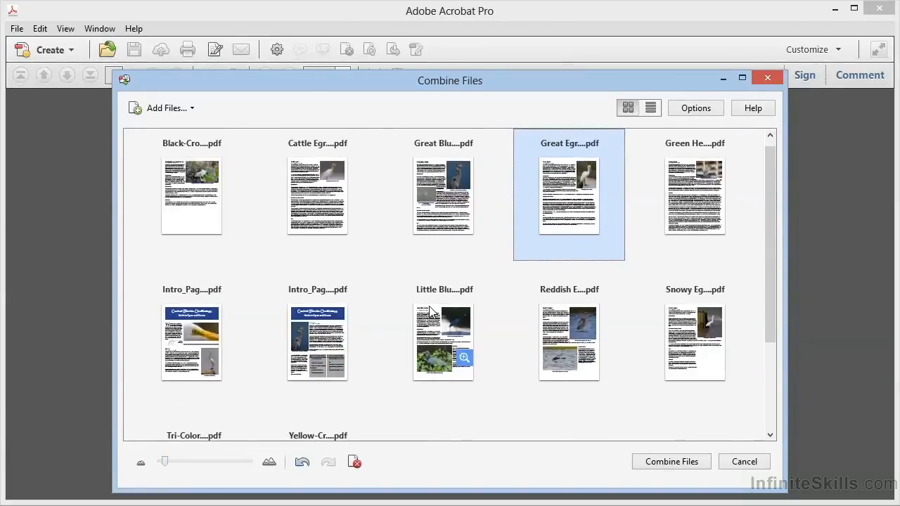
pyautogui.scroll(-1, 430, 310)
pyautogui.scroll(1, 428, 310)
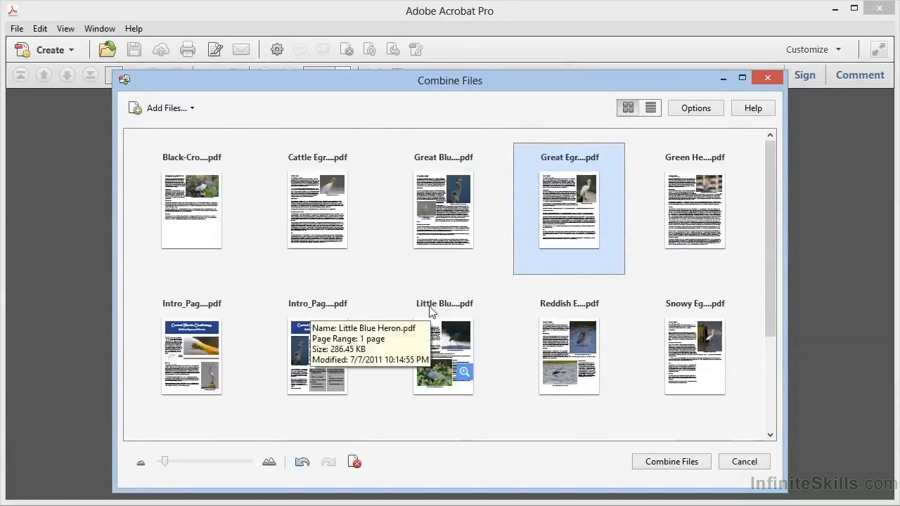
# Step: Move Intro_Page1.pdf and Intro_Page2.pdf to the front, and the four files from Great Blue Heron to Little Blue Heron directly after Snowy Egret
pyautogui.moveTo(200, 345); pyautogui.dragTo(177, 147)
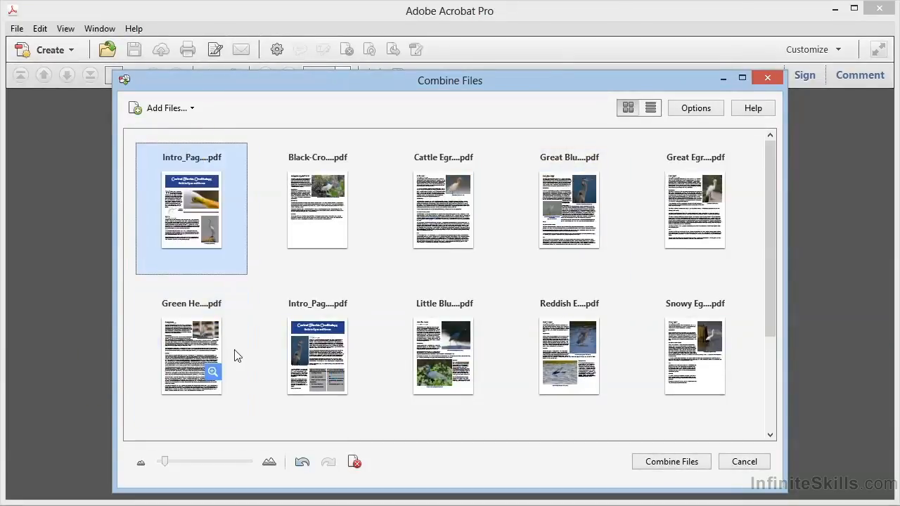
pyautogui.moveTo(313, 336); pyautogui.dragTo(266, 177)
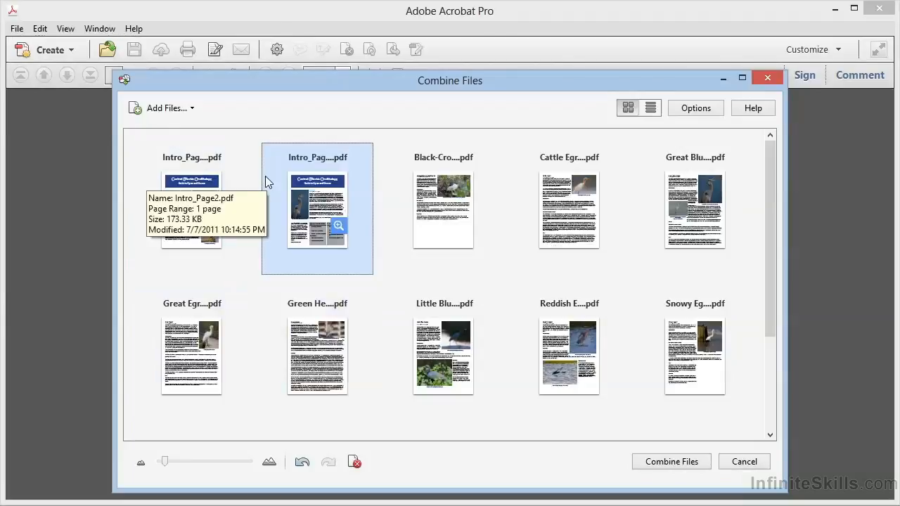
pyautogui.click(675, 206)
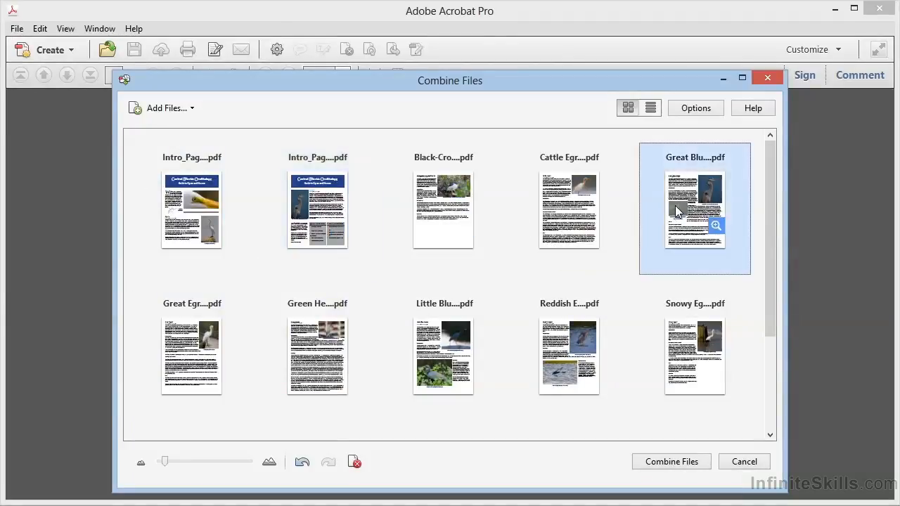
pyautogui.keyDown('shift'); pyautogui.click(445, 364); pyautogui.keyUp('shift')
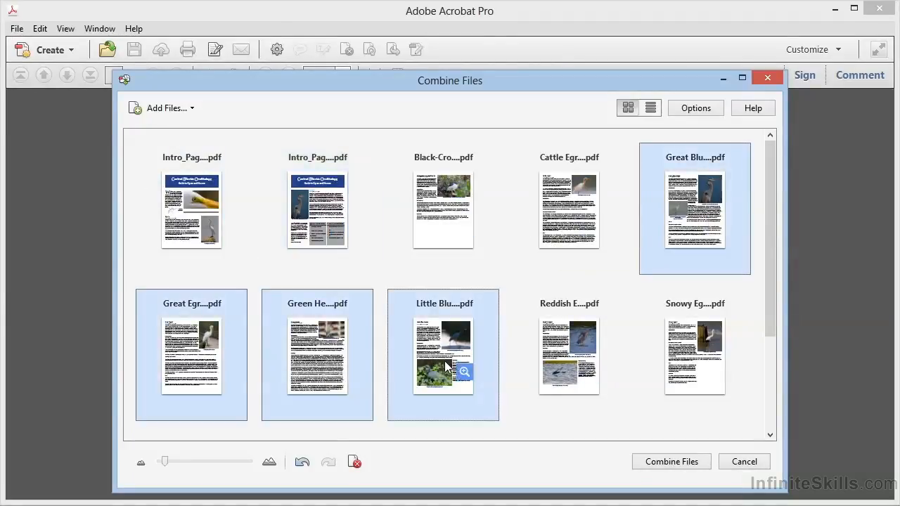
pyautogui.moveTo(446, 365); pyautogui.dragTo(726, 359)
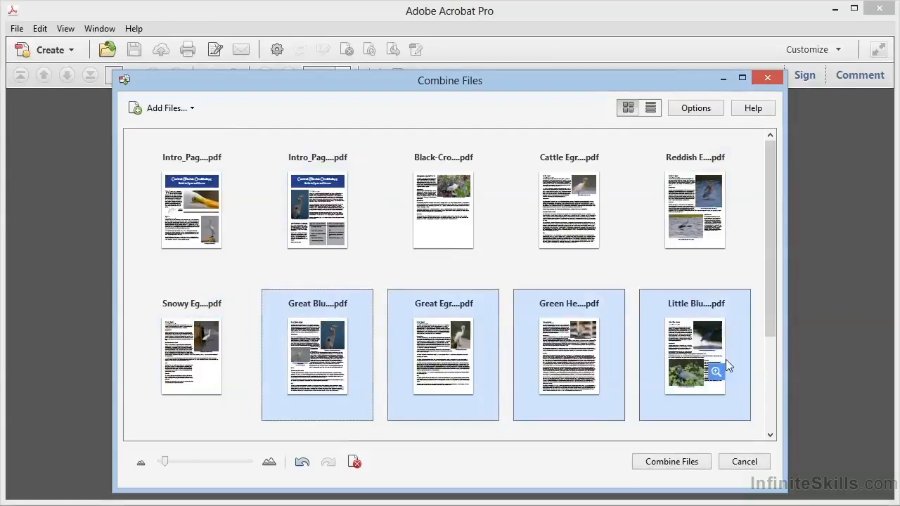
pyautogui.click(593, 427)
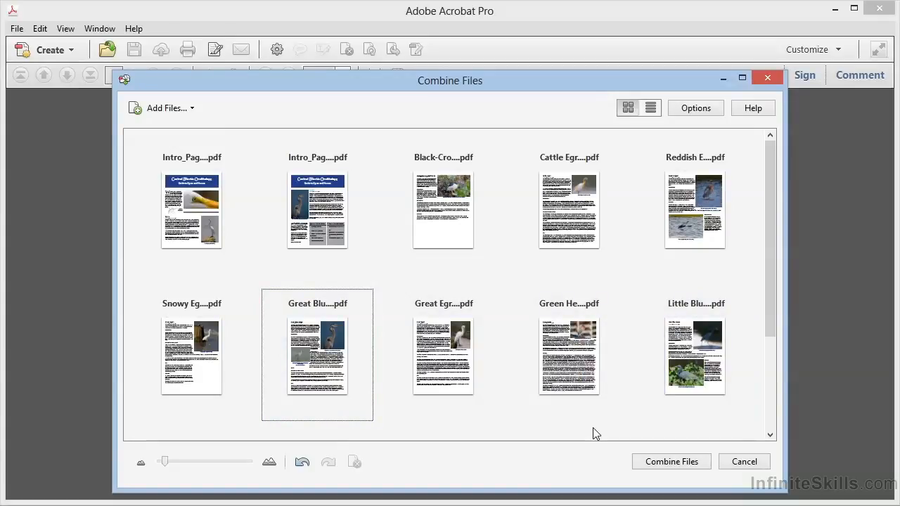
pyautogui.click(671, 344)
pyautogui.click(193, 109)
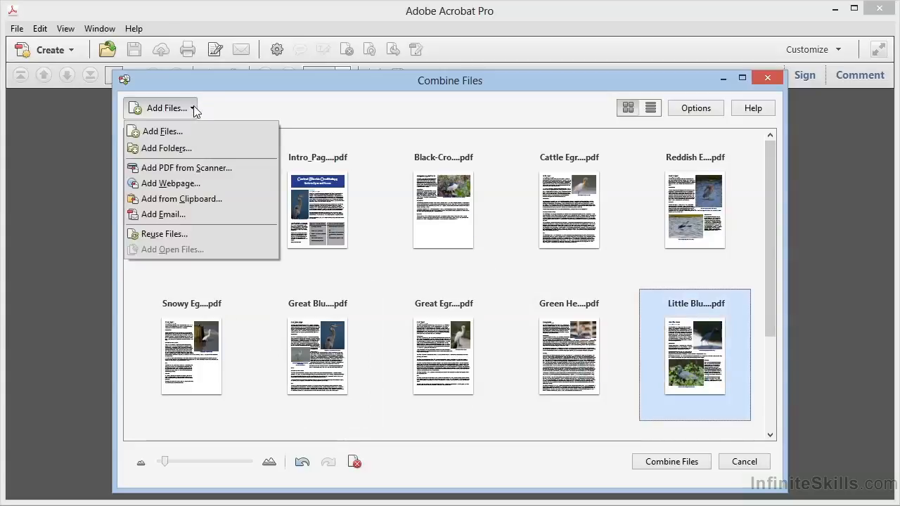
pyautogui.click(193, 184)
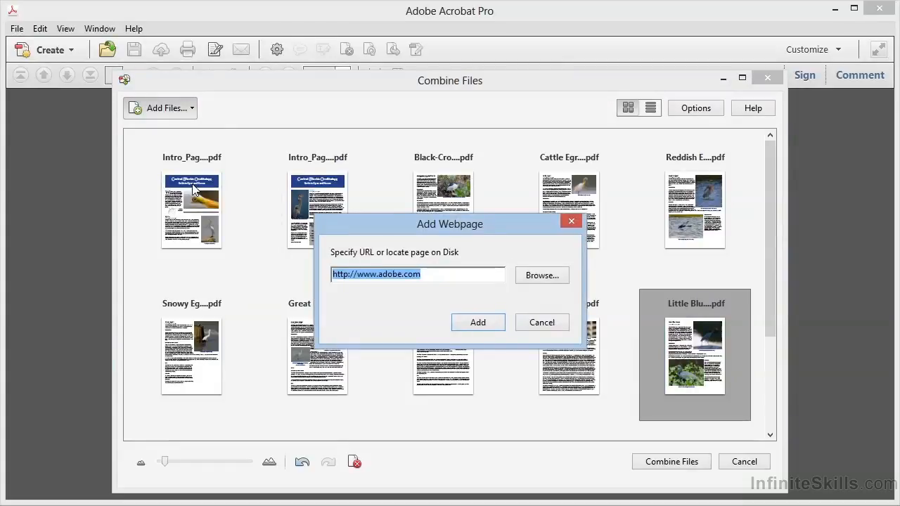
pyautogui.click(379, 276)
pyautogui.keyDown('shift'); pyautogui.click(449, 279); pyautogui.keyUp('shift')
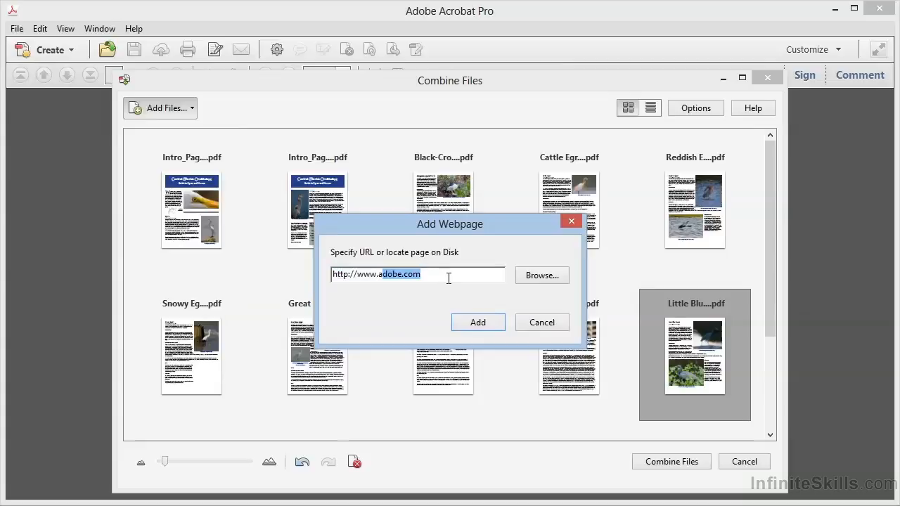
pyautogui.write('llaboutbirds.org')
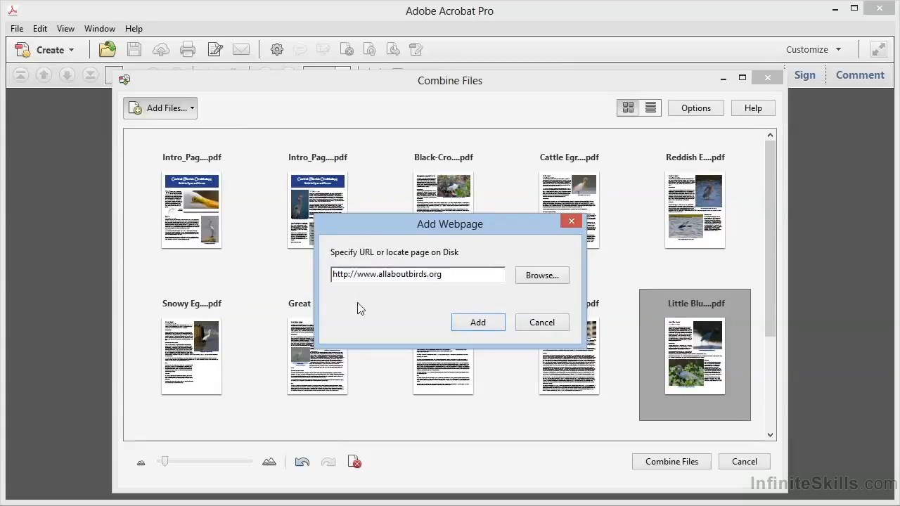
pyautogui.click(476, 322)
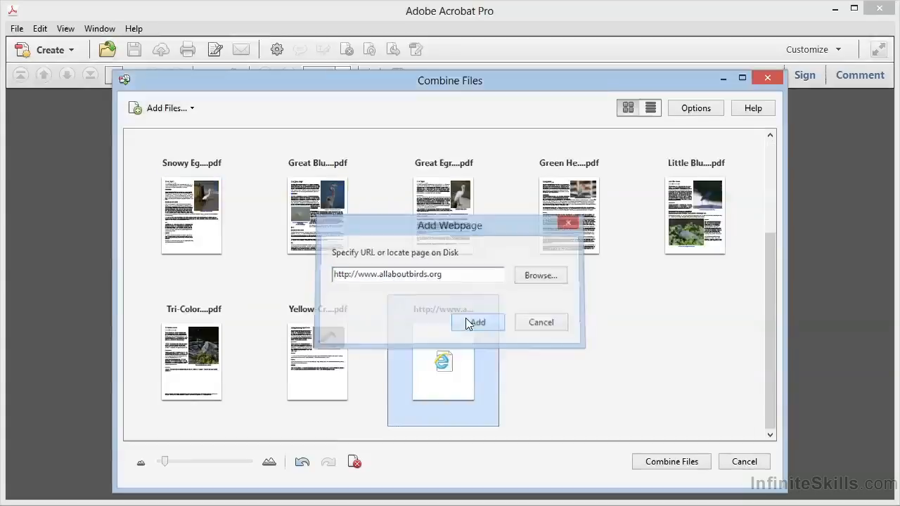